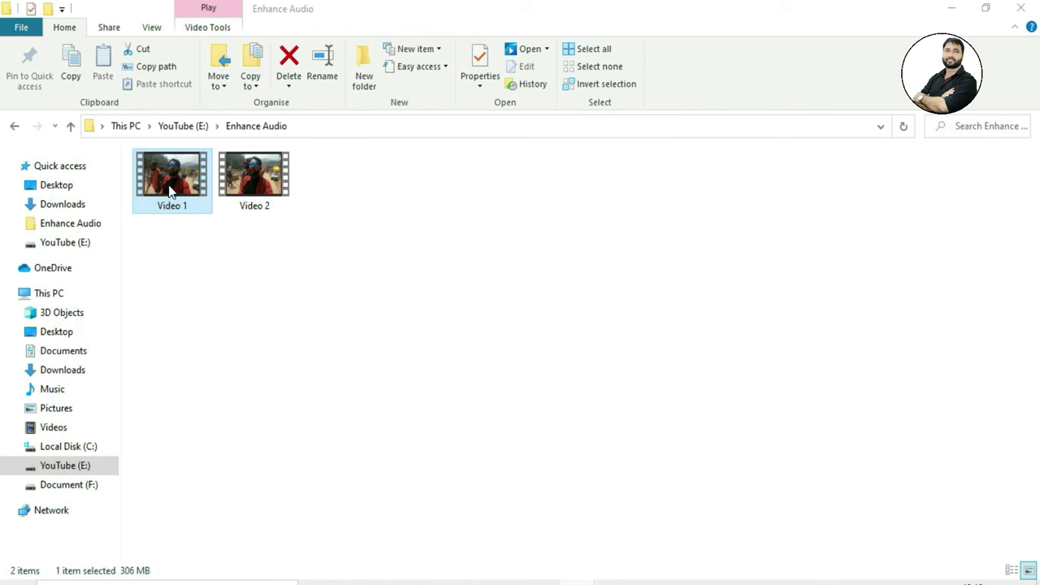
- Play Video 1 in the media player, then pause and close it
{"action": "mouse_move", "coordinate": [169, 190]}
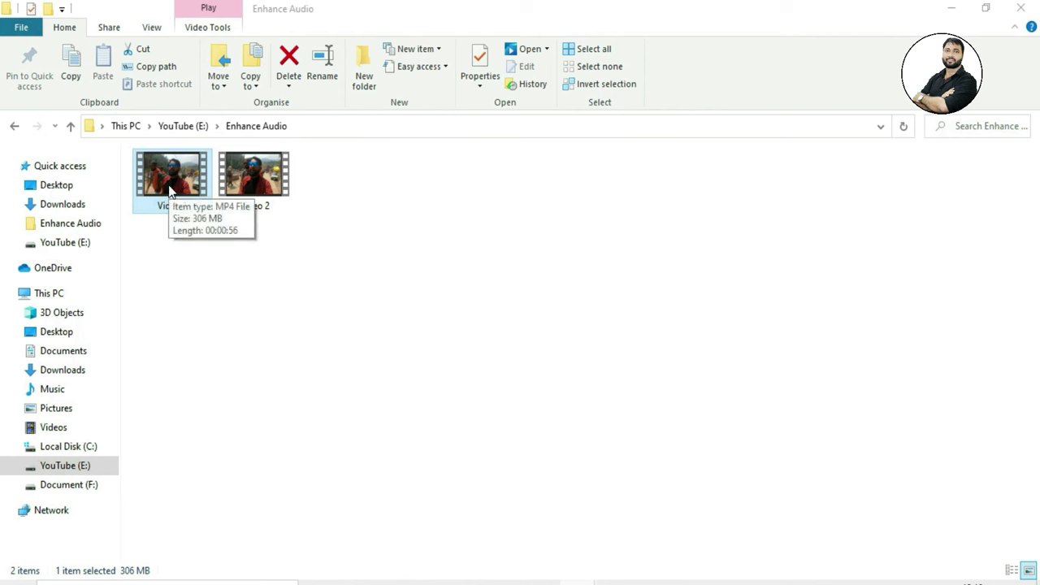
{"action": "left_click", "coordinate": [251, 187]}
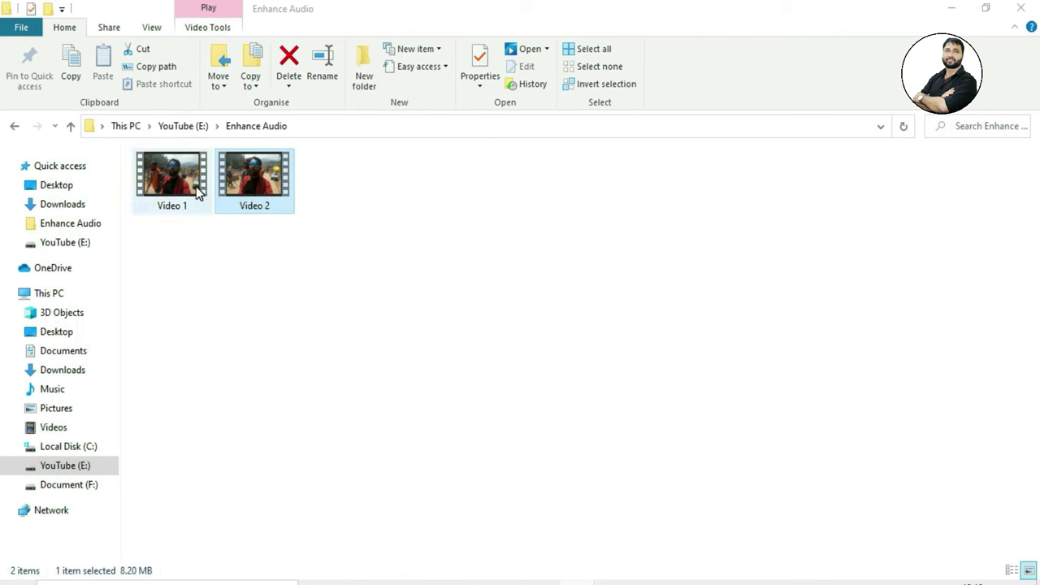
{"action": "left_click", "coordinate": [170, 183]}
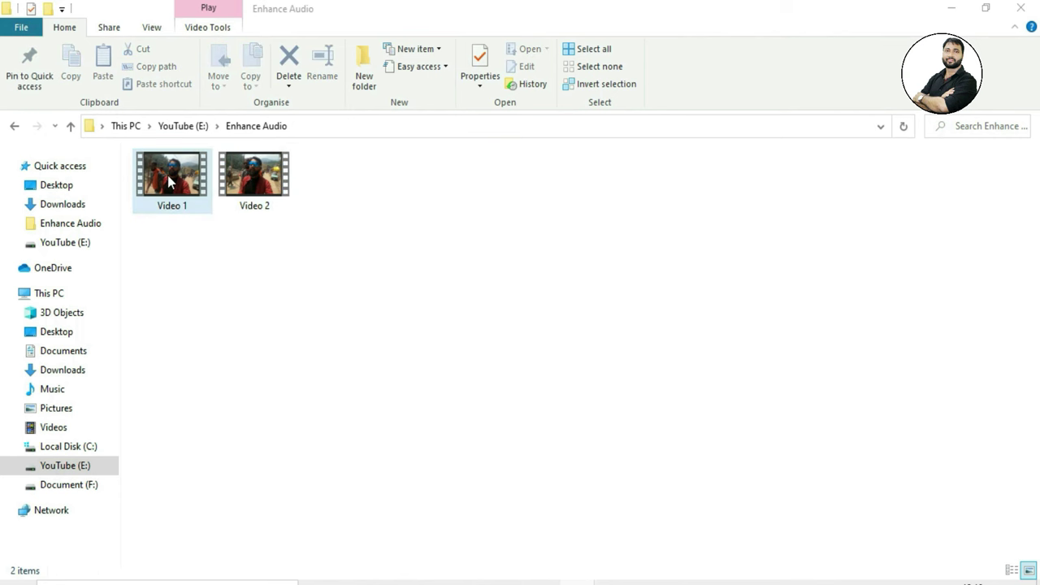
{"action": "right_click", "coordinate": [171, 183]}
{"action": "left_click", "coordinate": [193, 179]}
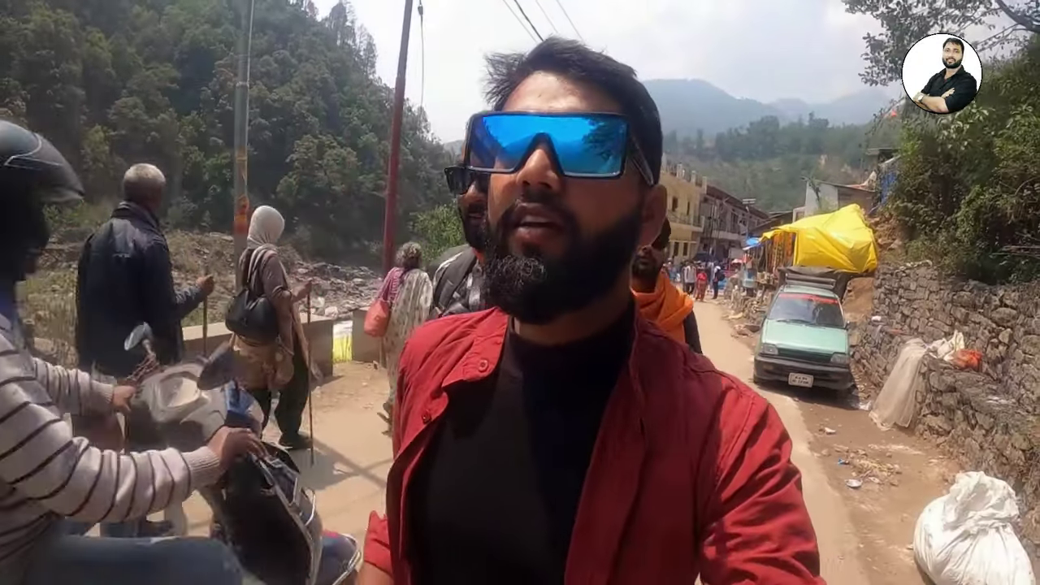
{"action": "left_click", "coordinate": [696, 377]}
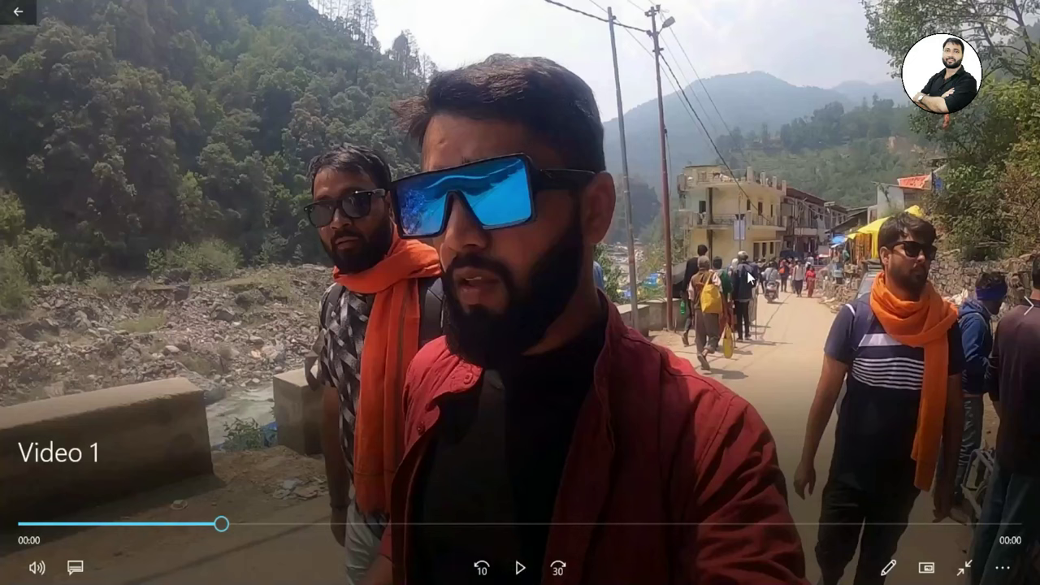
{"action": "key", "text": "alt+F4"}
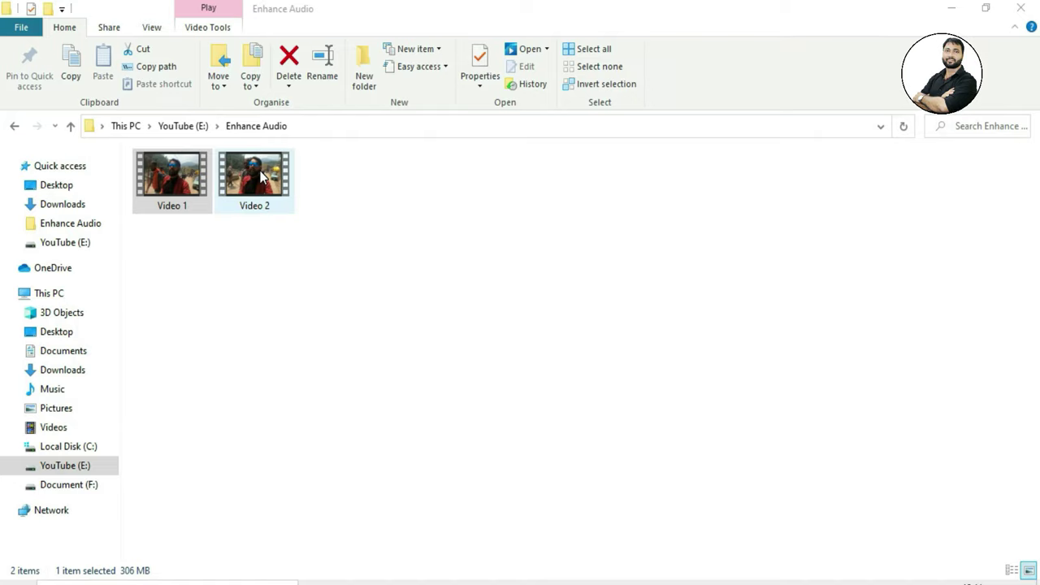
- Preview Video 2 in the player and return to the Enhance Audio folder
{"action": "double_click", "coordinate": [261, 177]}
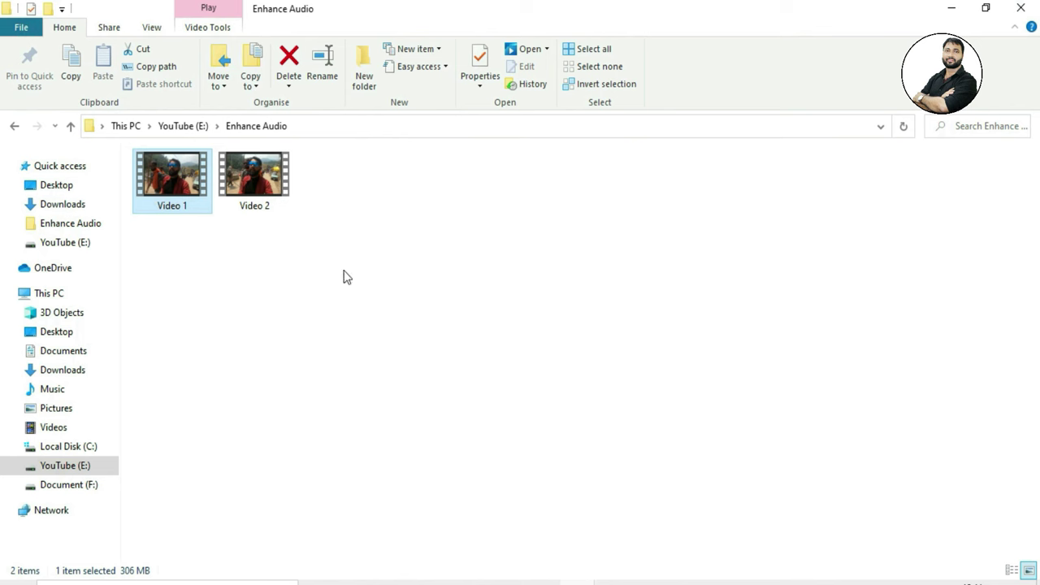
{"action": "key", "text": "Right"}
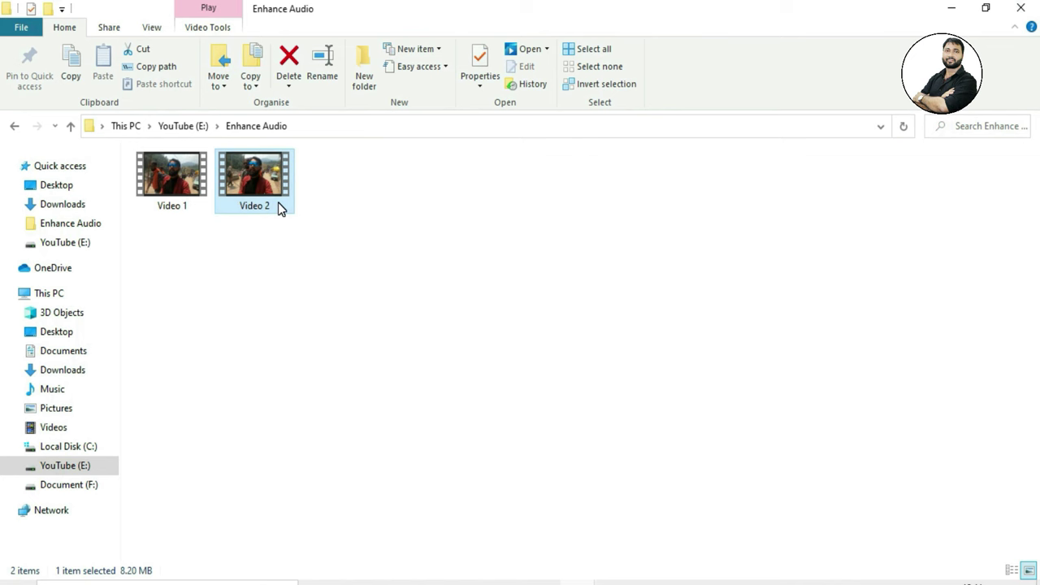
{"action": "mouse_move", "coordinate": [278, 204]}
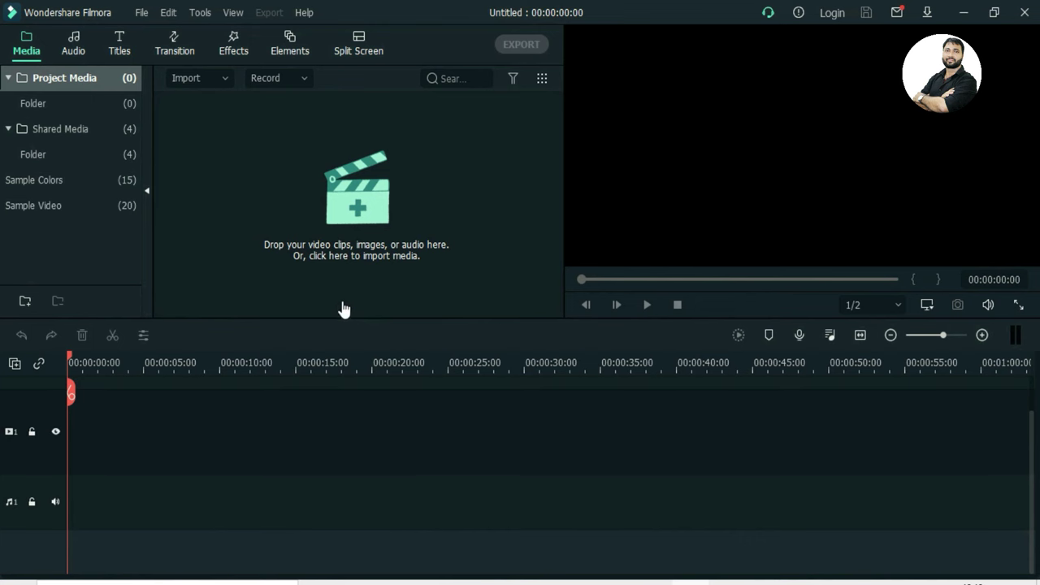
- Import Video 1 into Filmora's project media from the YouTube (E:) drive
{"action": "left_click", "coordinate": [360, 206]}
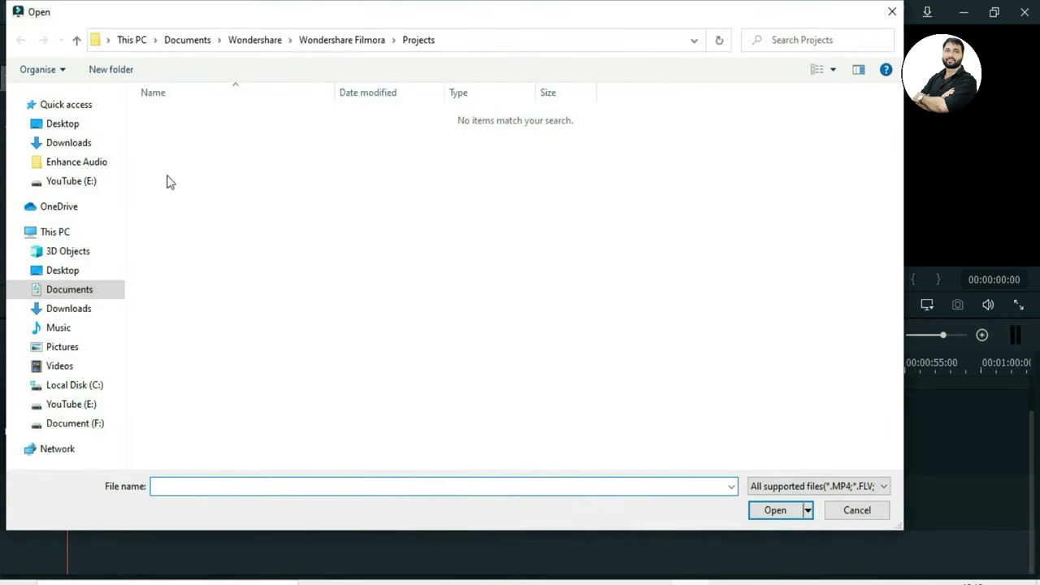
{"action": "left_click", "coordinate": [88, 405]}
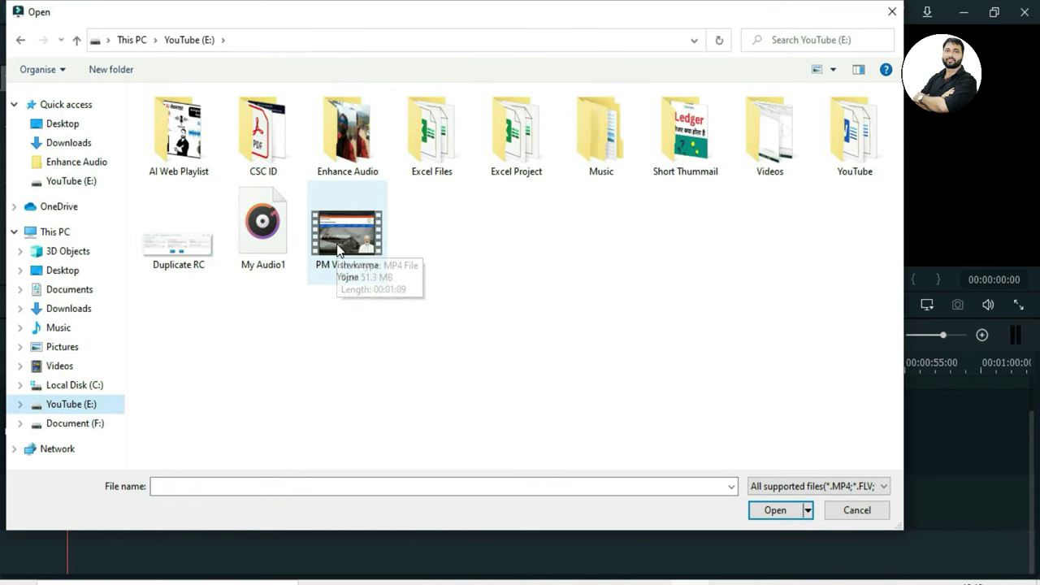
{"action": "double_click", "coordinate": [339, 251]}
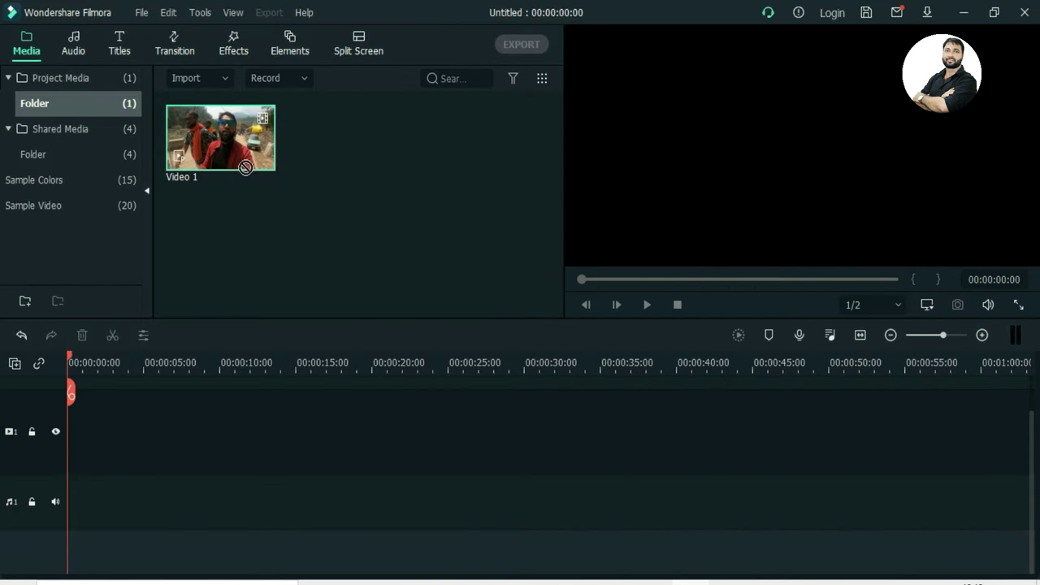
- Drag Video 1 onto the timeline and detach its audio onto a separate audio track
{"action": "left_click_drag", "start_coordinate": [238, 136], "coordinate": [77, 430]}
{"action": "left_click", "coordinate": [416, 383]}
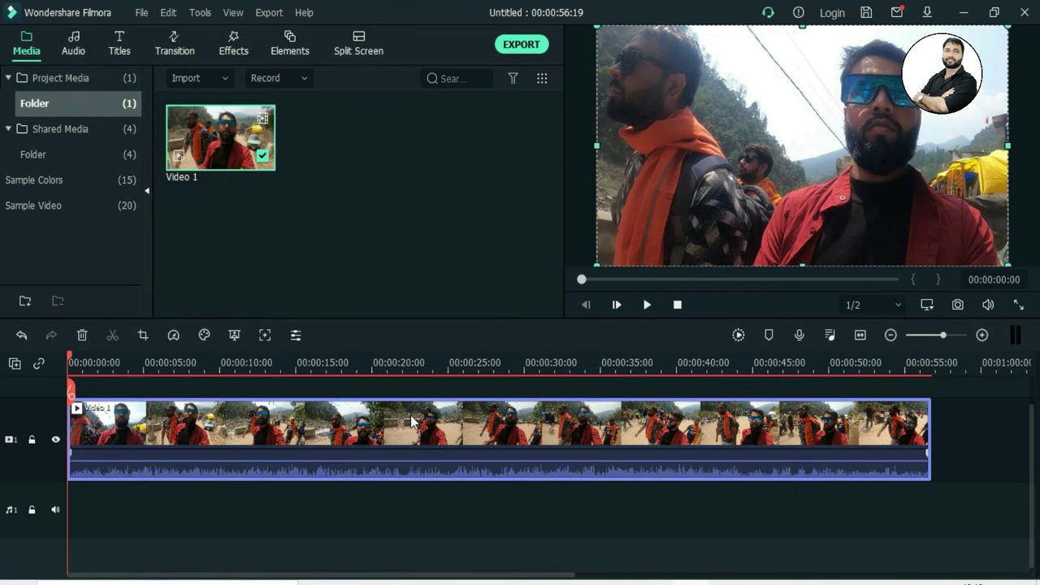
{"action": "right_click", "coordinate": [418, 429]}
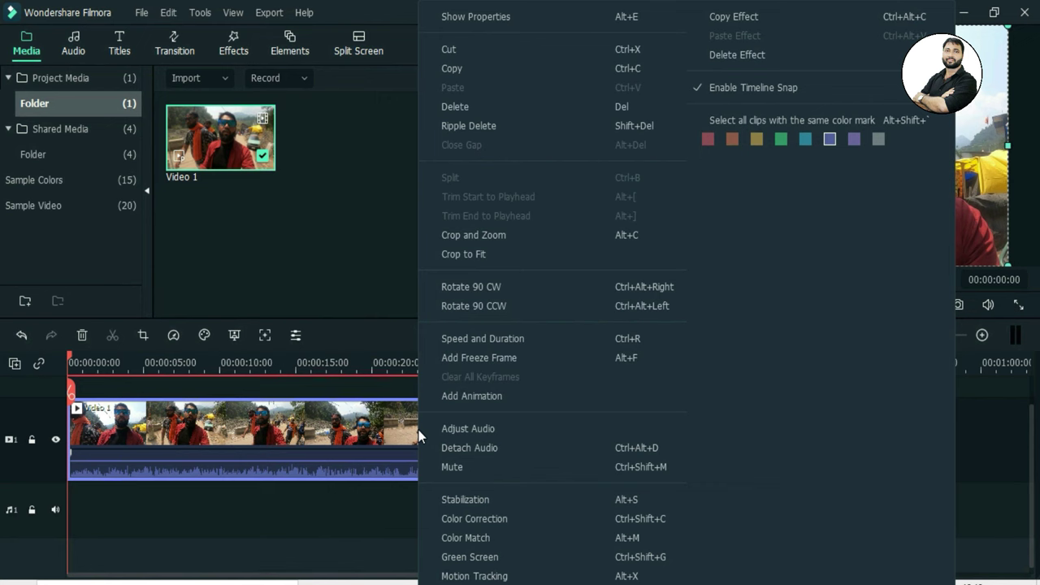
{"action": "left_click", "coordinate": [484, 451]}
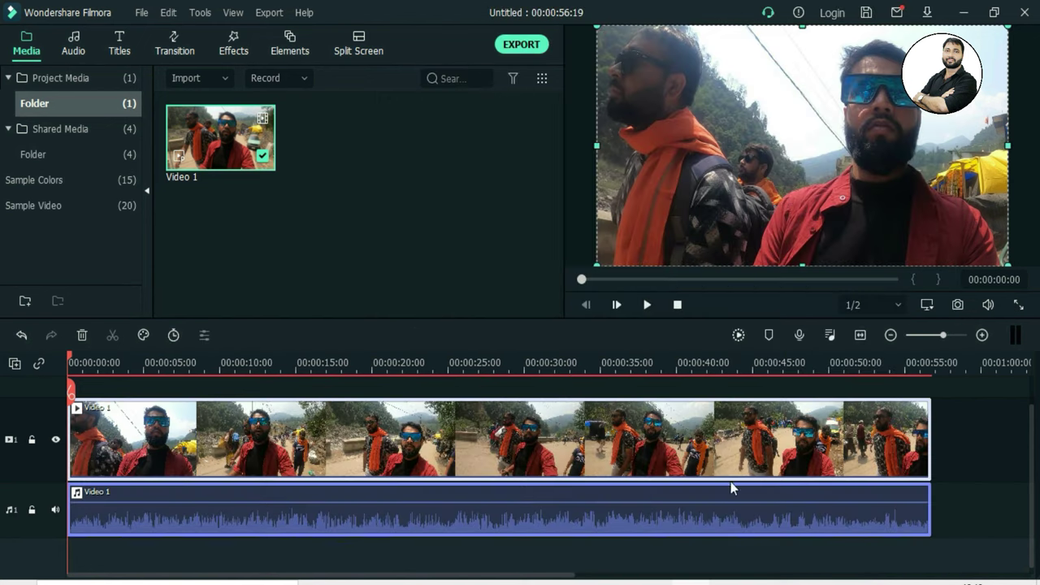
{"action": "left_click", "coordinate": [981, 469]}
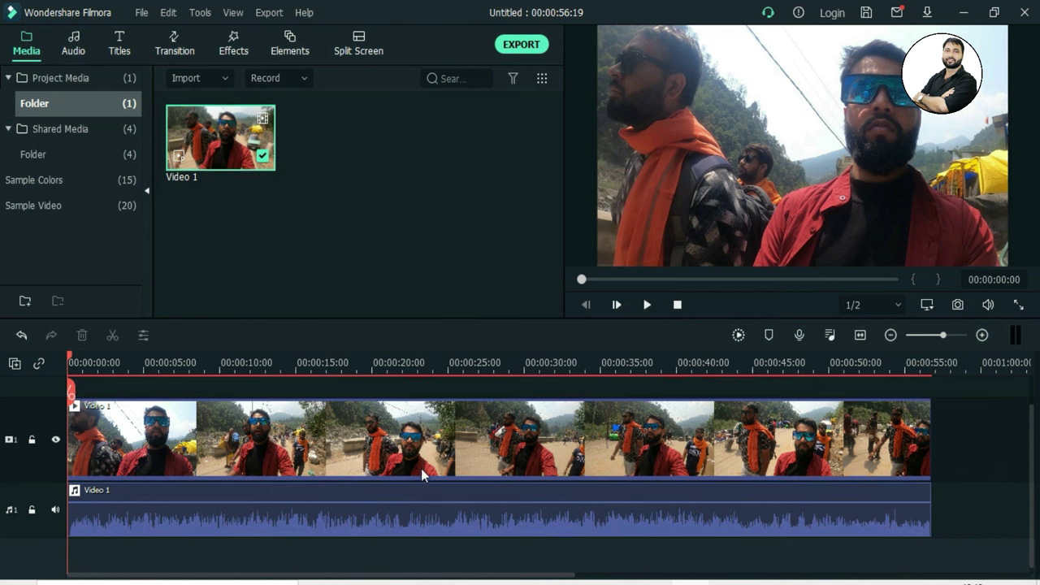
{"action": "left_click", "coordinate": [443, 452]}
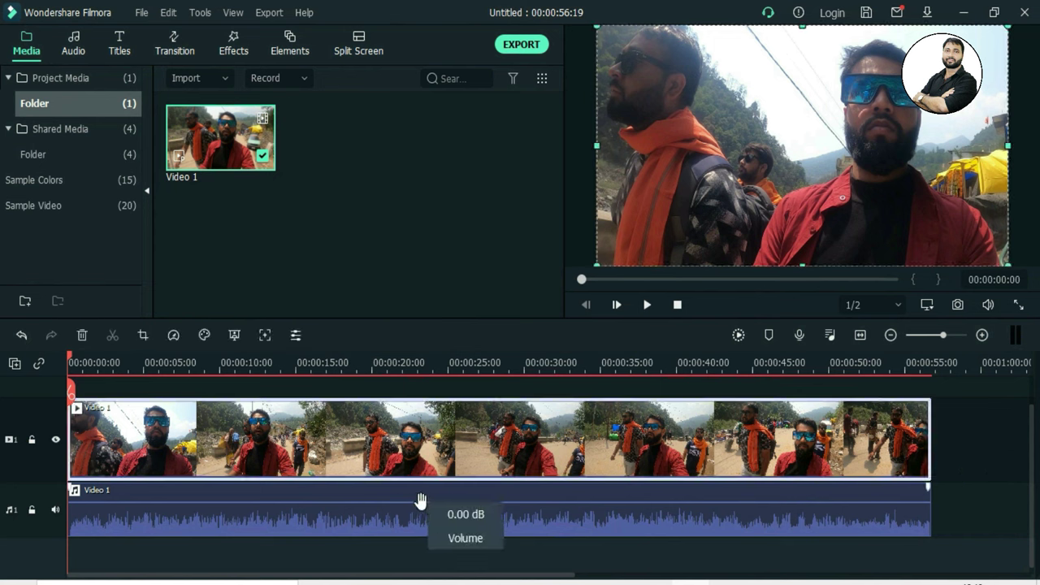
{"action": "left_click", "coordinate": [434, 518]}
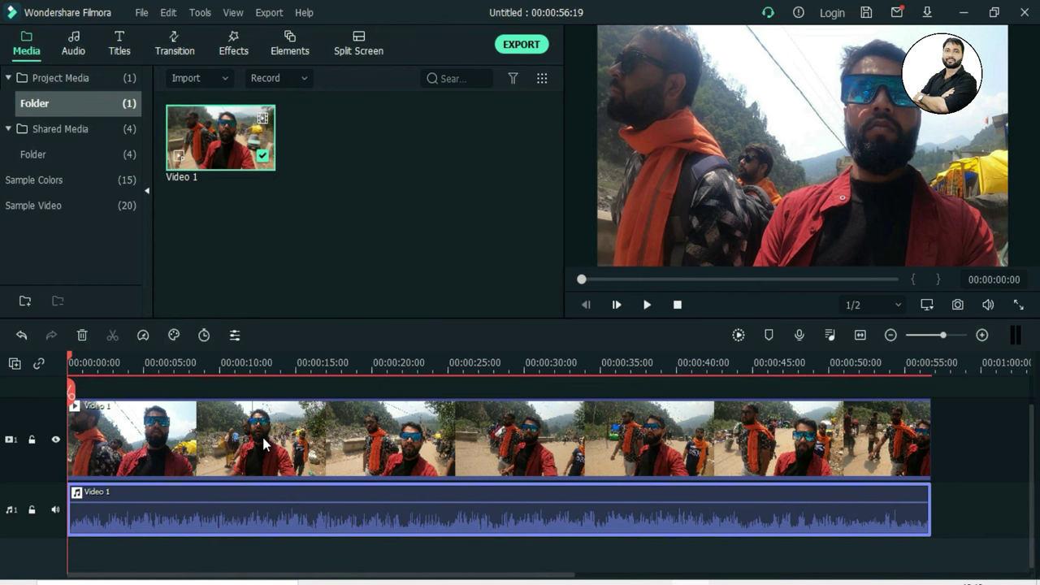
- Export the timeline audio as MP3 named 'Kedarnath Audio' to E:/ and close the finished export
{"action": "left_click", "coordinate": [526, 47]}
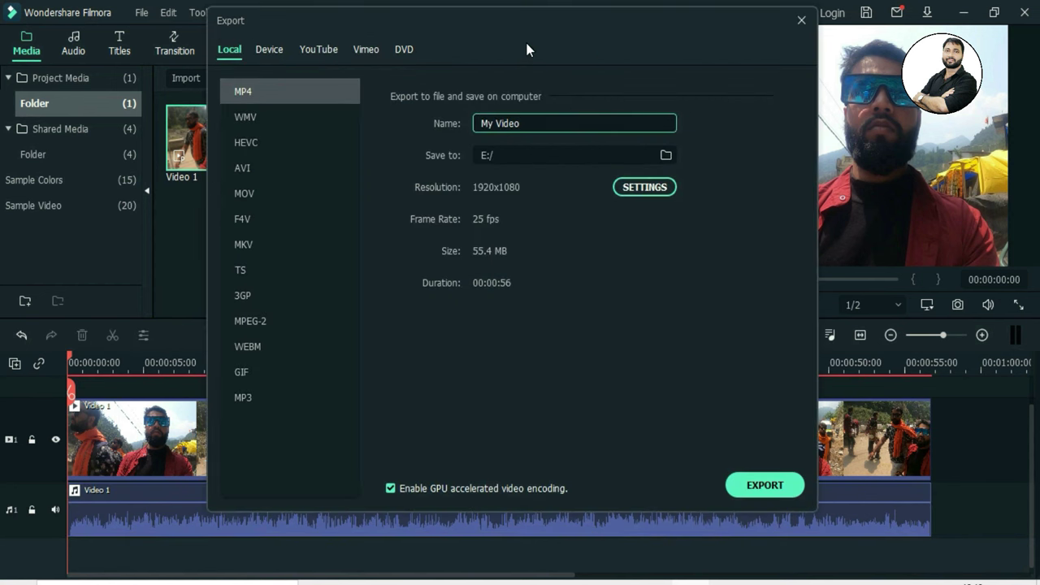
{"action": "left_click", "coordinate": [265, 394]}
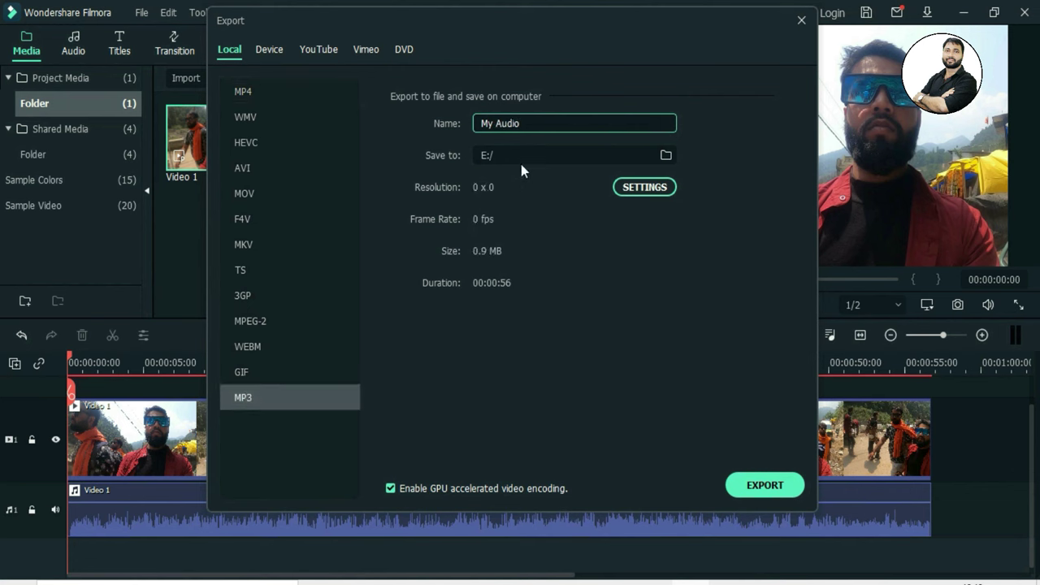
{"action": "triple_click", "coordinate": [529, 122]}
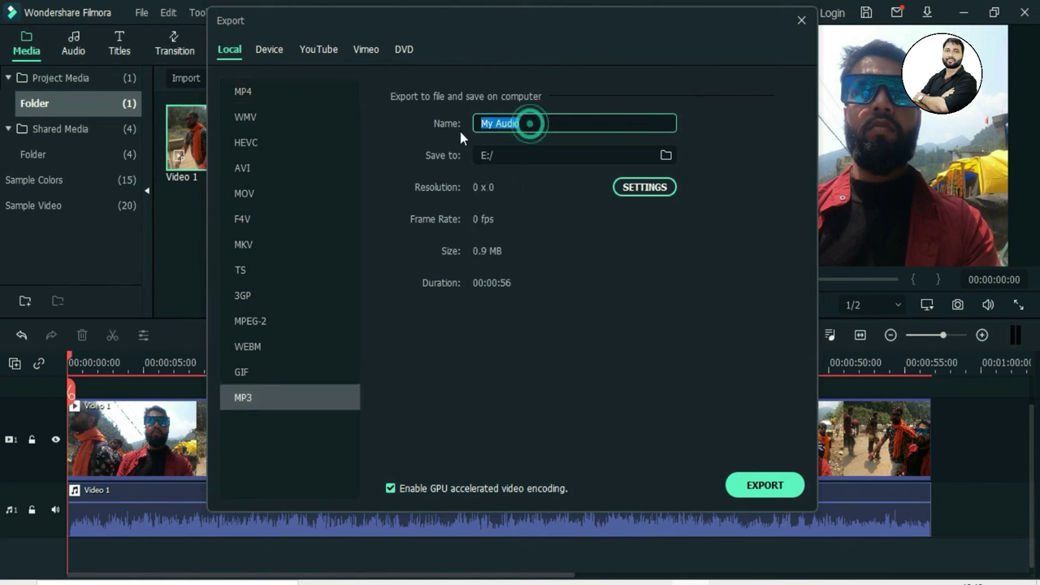
{"action": "left_click", "coordinate": [531, 123]}
{"action": "triple_click", "coordinate": [533, 122]}
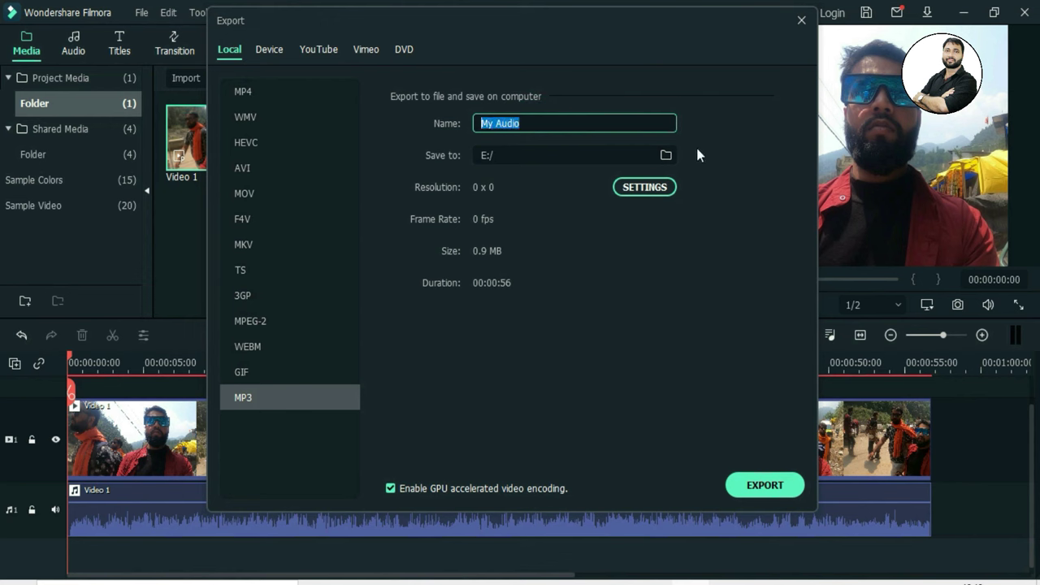
{"action": "type", "text": "Kedarnath Audio"}
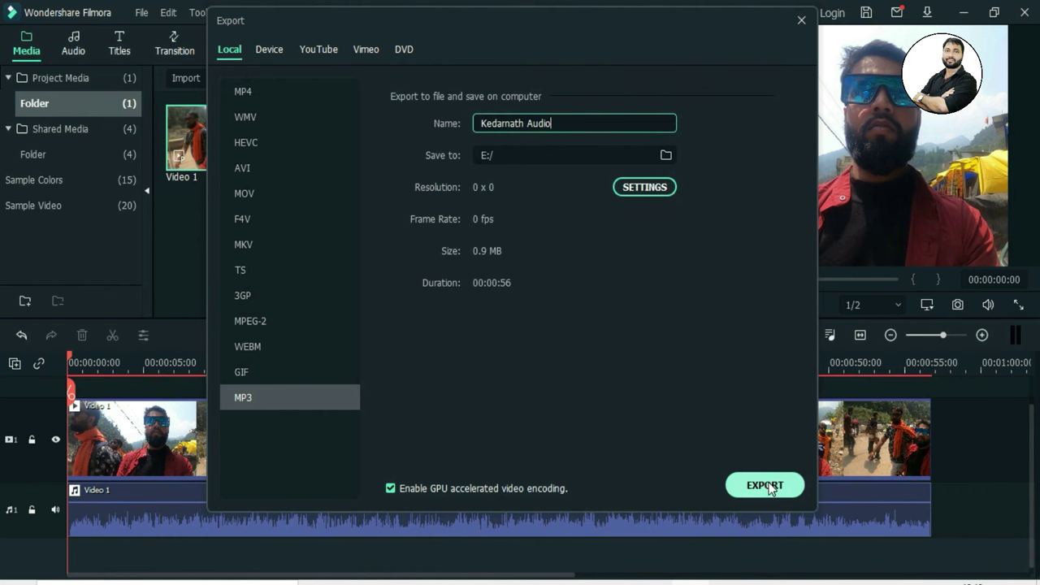
{"action": "left_click", "coordinate": [771, 487]}
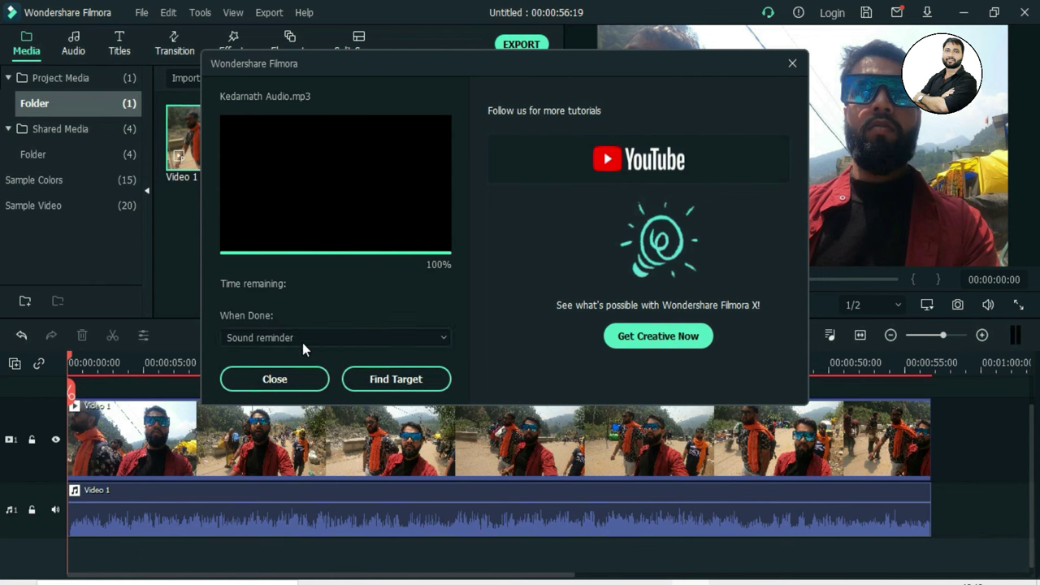
{"action": "left_click", "coordinate": [281, 378]}
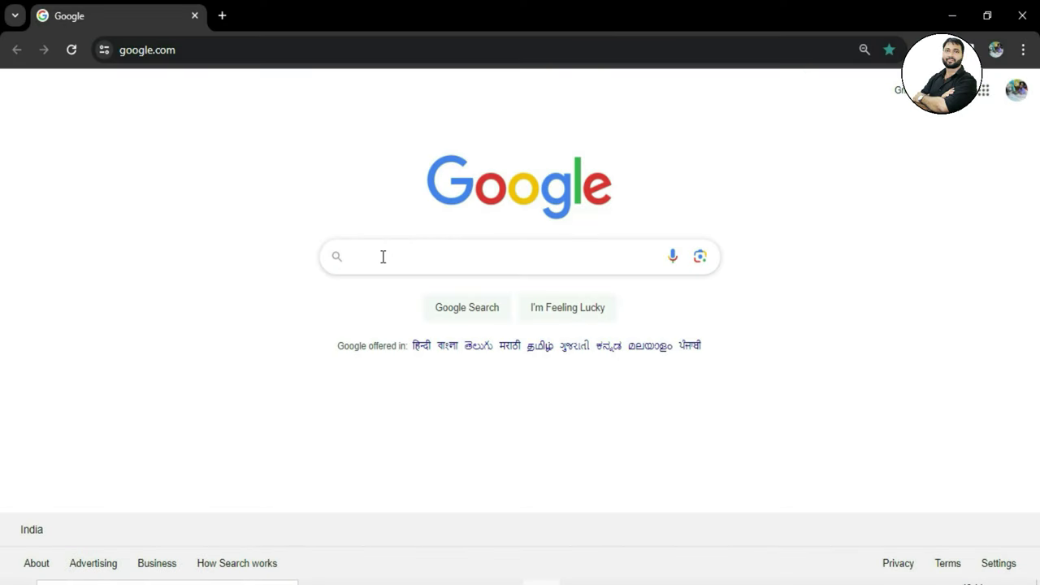
- Search Google for 'adobe podcast' and open the Enhance Speech from Adobe page
{"action": "left_click", "coordinate": [383, 257]}
{"action": "type", "text": "ado"}
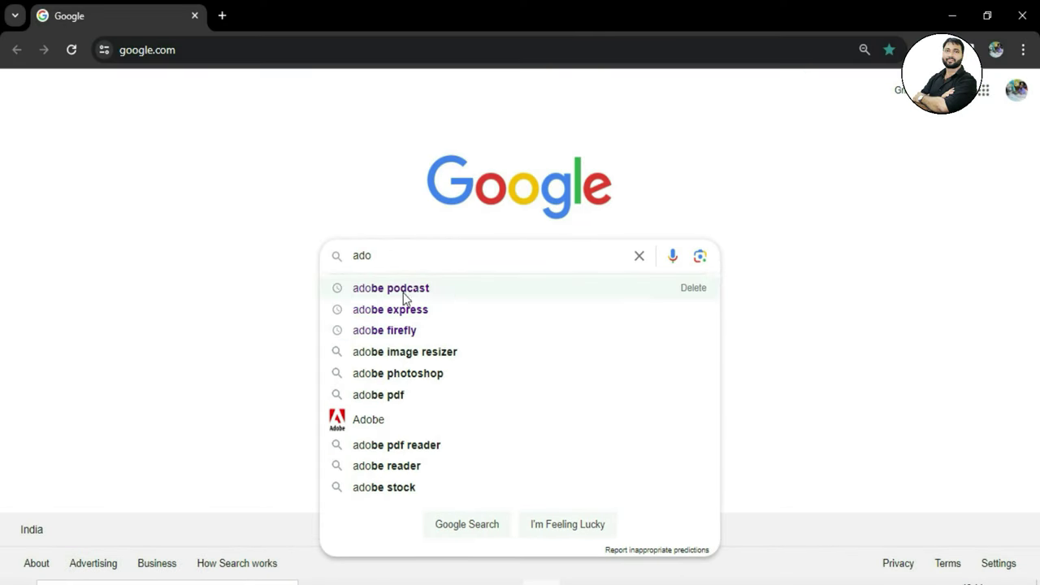
{"action": "left_click", "coordinate": [421, 297]}
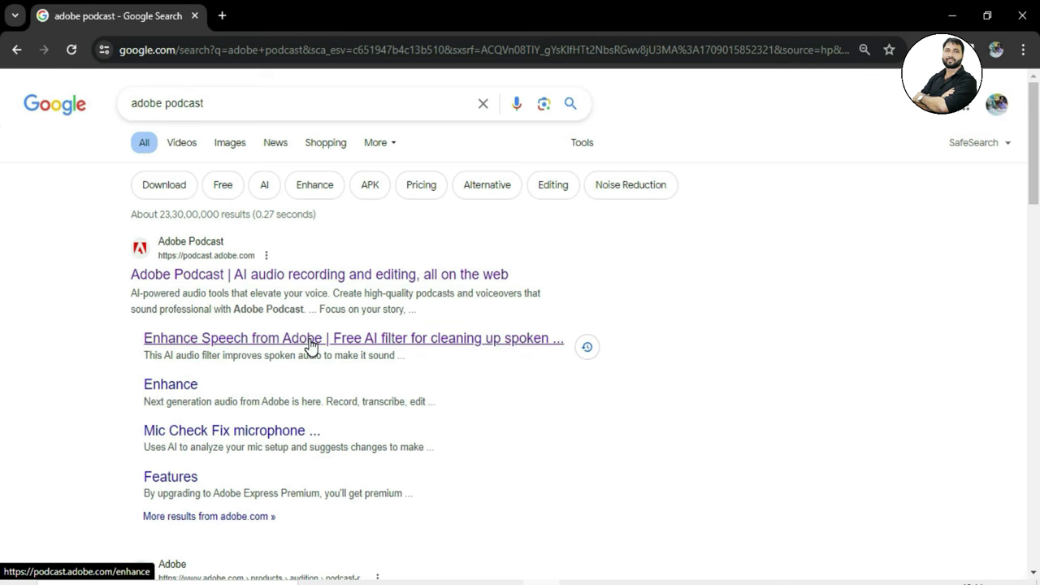
{"action": "left_click", "coordinate": [311, 346]}
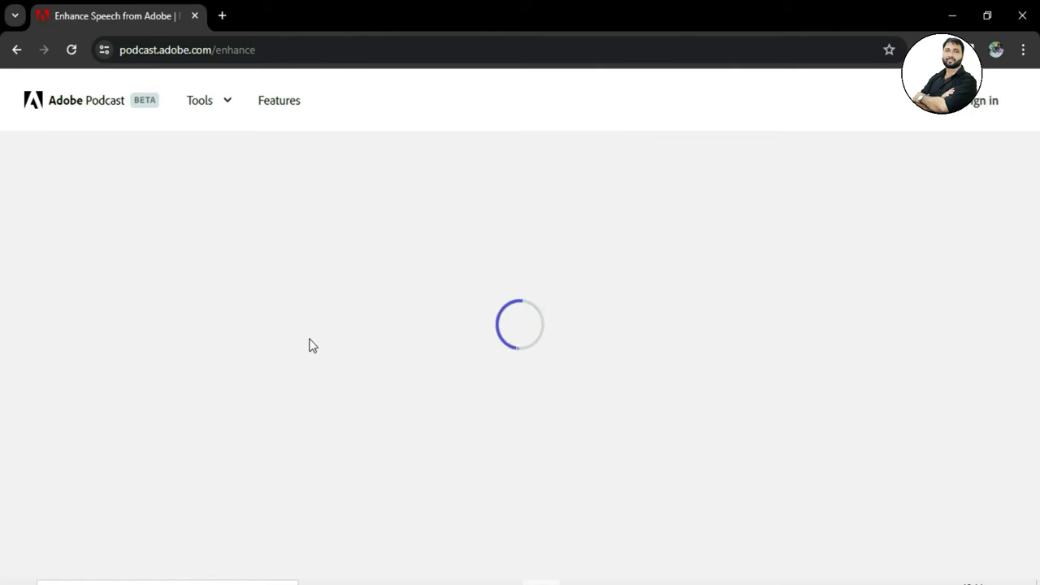
- Scroll the Enhance Speech page and check the signed-in account options
{"action": "scroll", "coordinate": [534, 376], "scroll_direction": "down", "scroll_amount": 2}
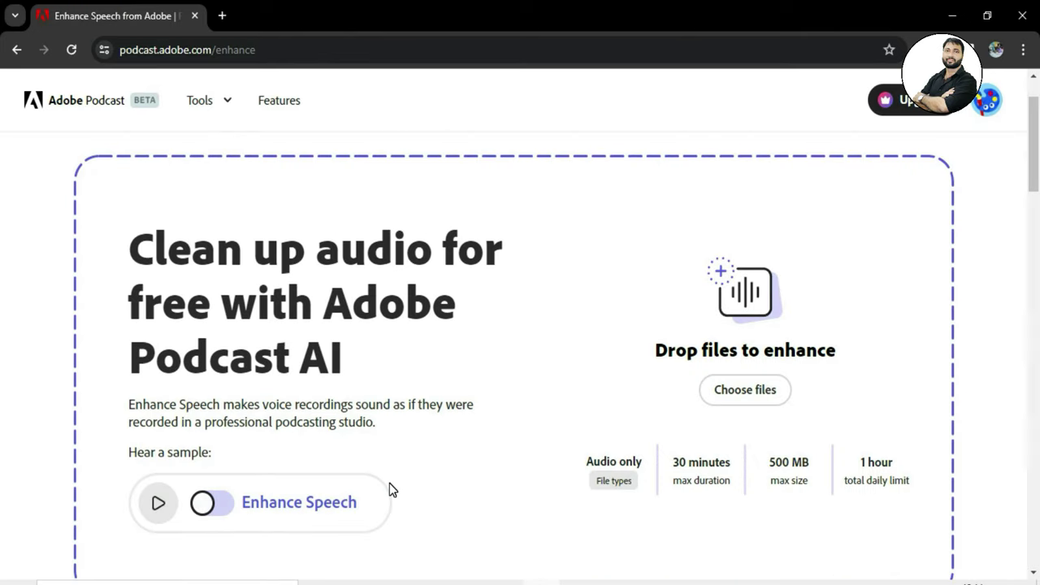
{"action": "scroll", "coordinate": [389, 487], "scroll_direction": "up", "scroll_amount": 2}
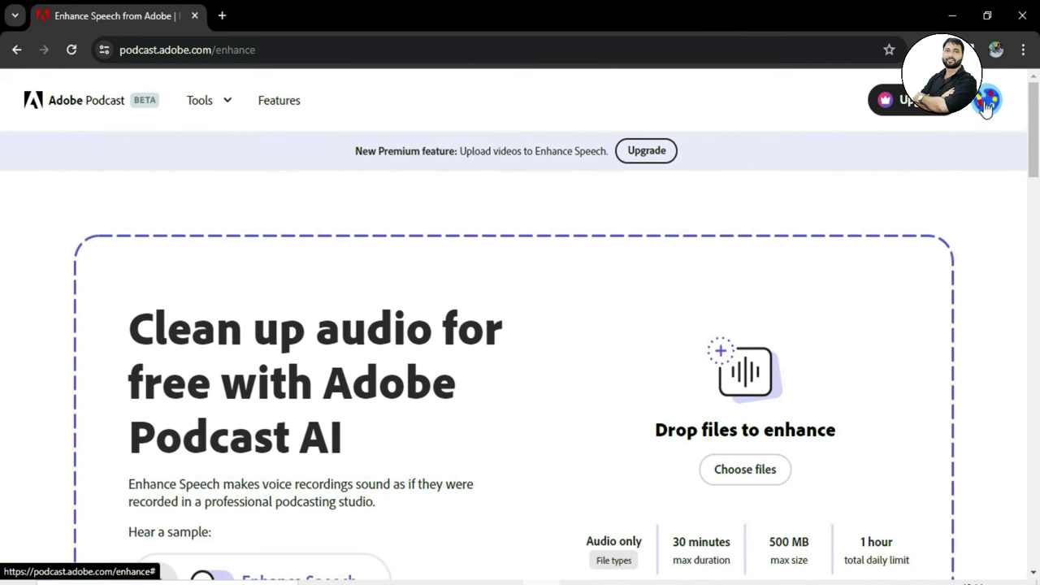
{"action": "left_click", "coordinate": [985, 105]}
{"action": "left_click", "coordinate": [690, 206]}
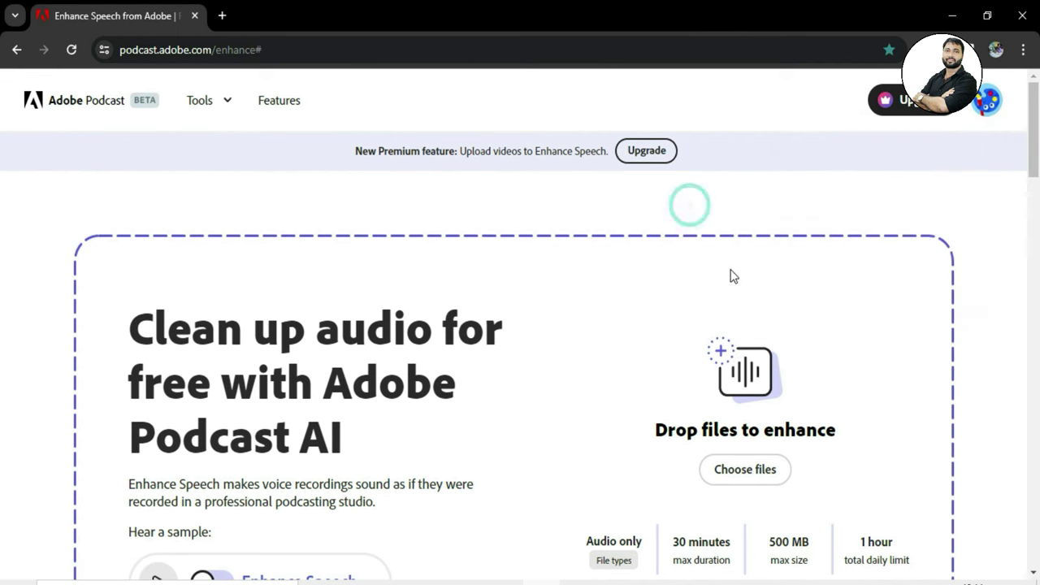
{"action": "scroll", "coordinate": [612, 367], "scroll_direction": "down", "scroll_amount": 2}
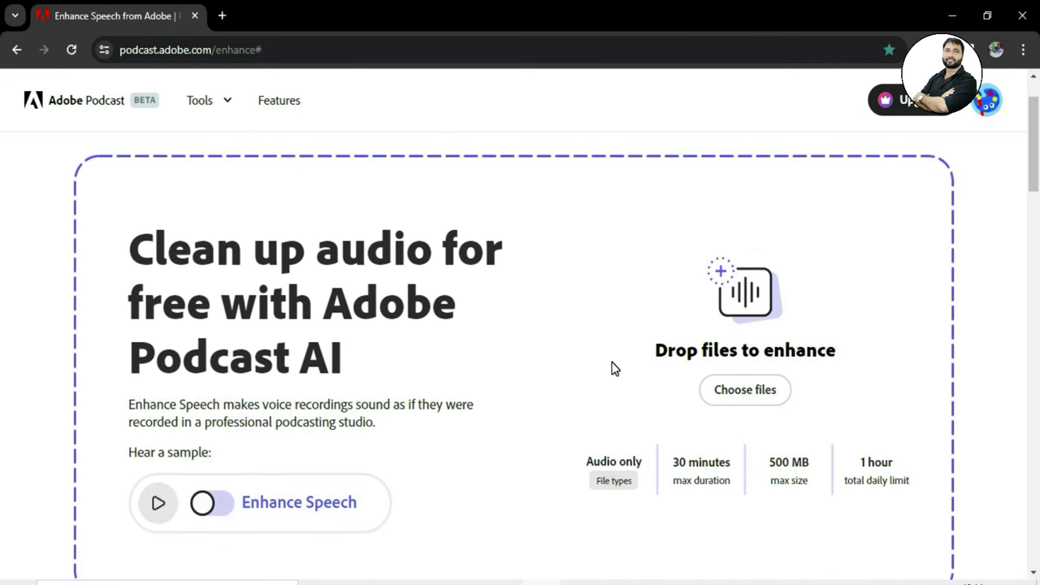
- Choose the Kedarnath Audio MP3 from YouTube (E:) as the file to upload
{"action": "left_click", "coordinate": [750, 392]}
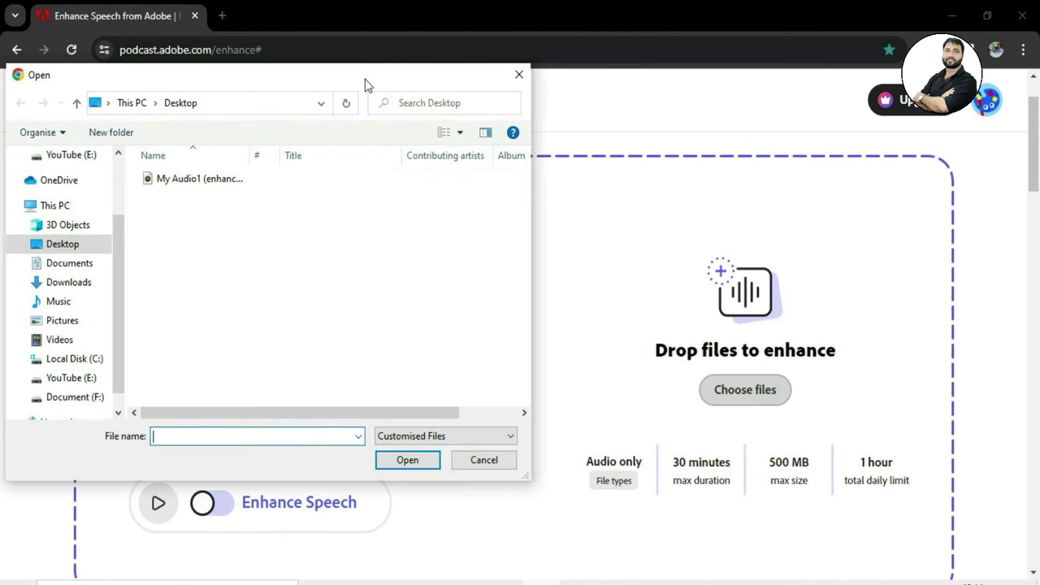
{"action": "left_click_drag", "start_coordinate": [365, 79], "coordinate": [482, 129]}
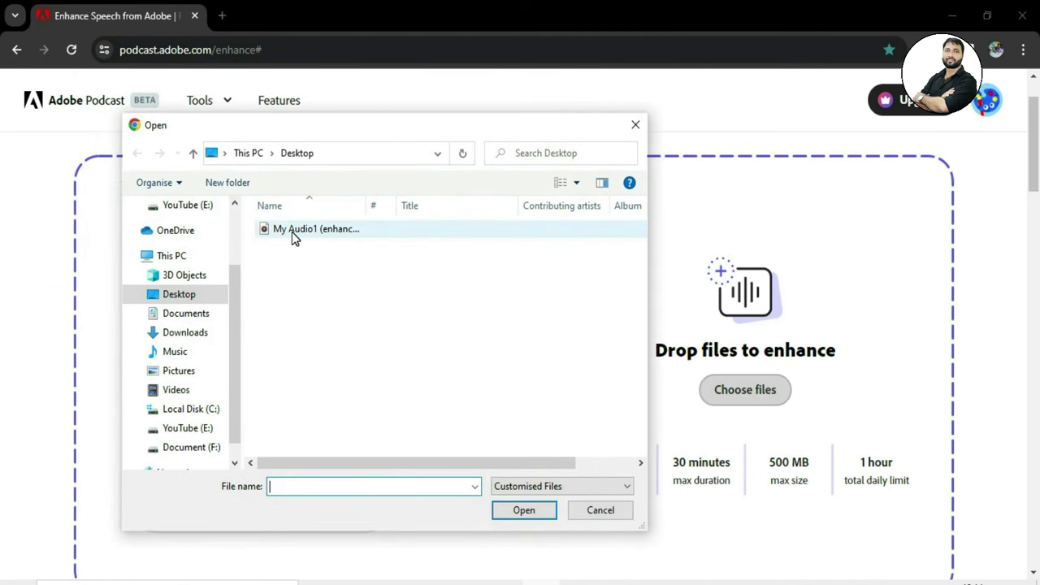
{"action": "left_click", "coordinate": [200, 432]}
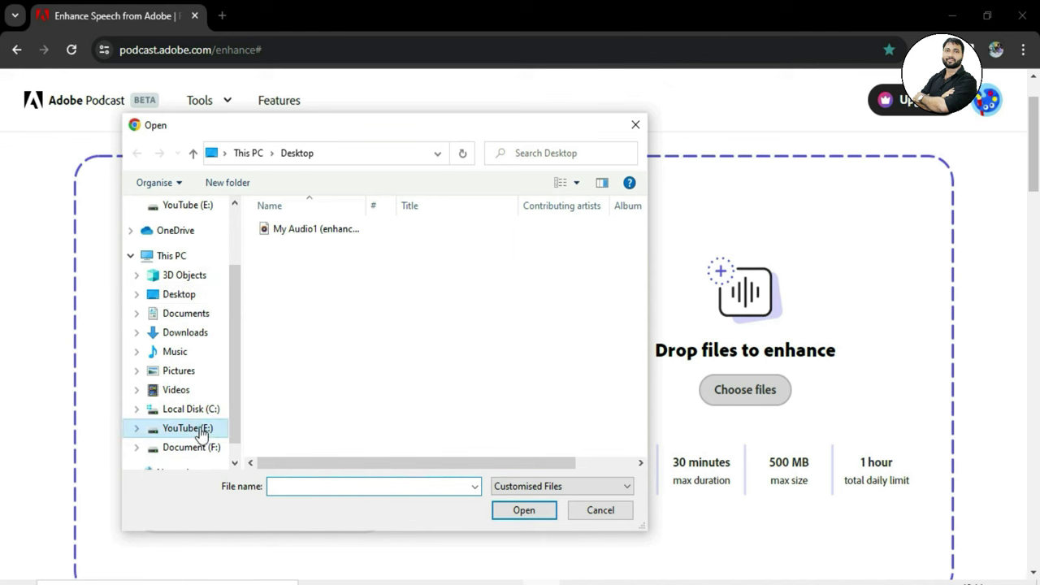
{"action": "scroll", "coordinate": [433, 365], "scroll_direction": "down", "scroll_amount": 1}
{"action": "left_click", "coordinate": [401, 435]}
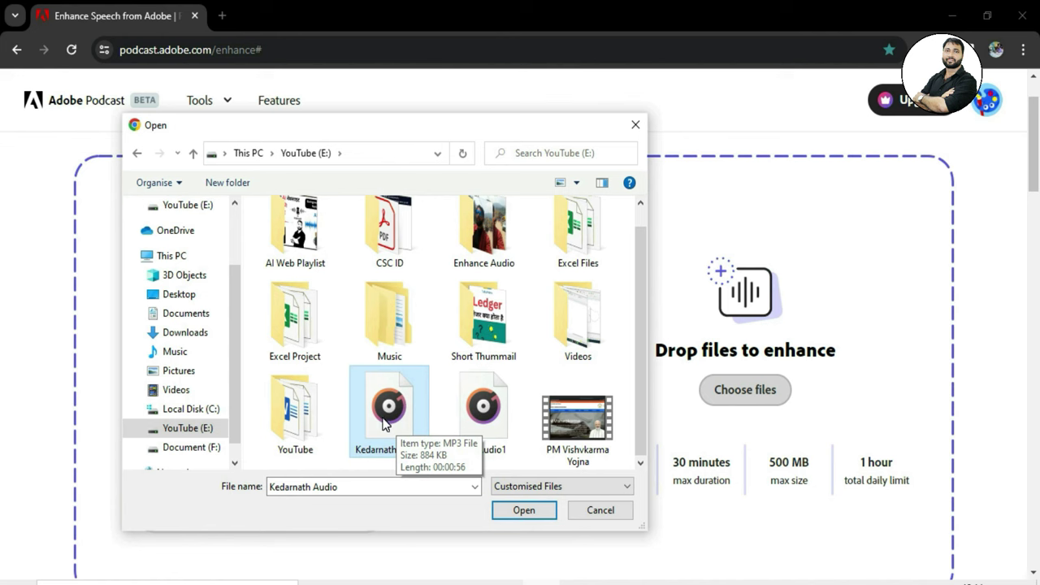
- Upload Kedarnath Audio for enhancement and download the 10.4 MB enhanced WAV
{"action": "left_click", "coordinate": [517, 514]}
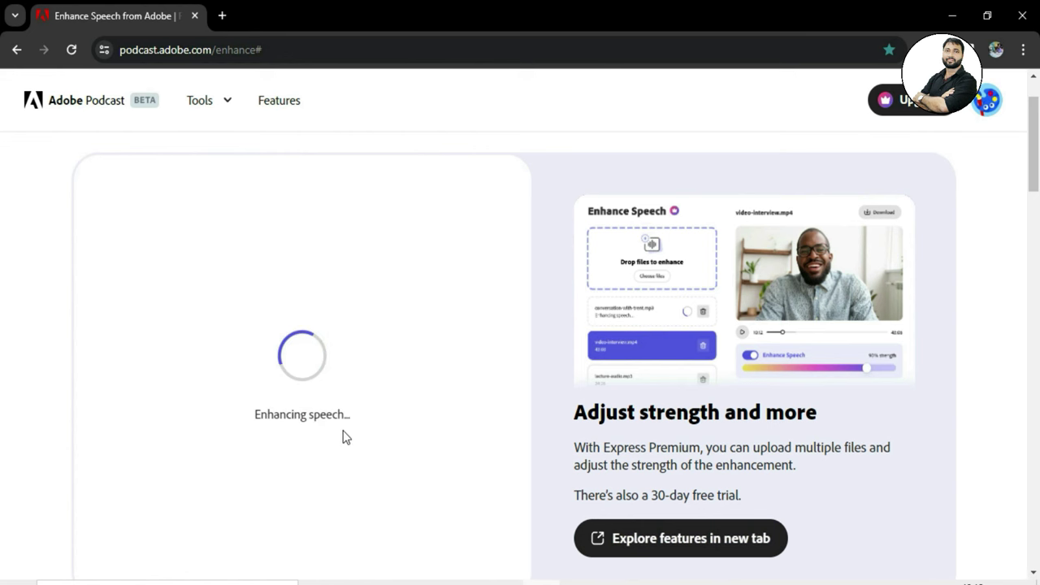
{"action": "scroll", "coordinate": [425, 423], "scroll_direction": "down", "scroll_amount": 1}
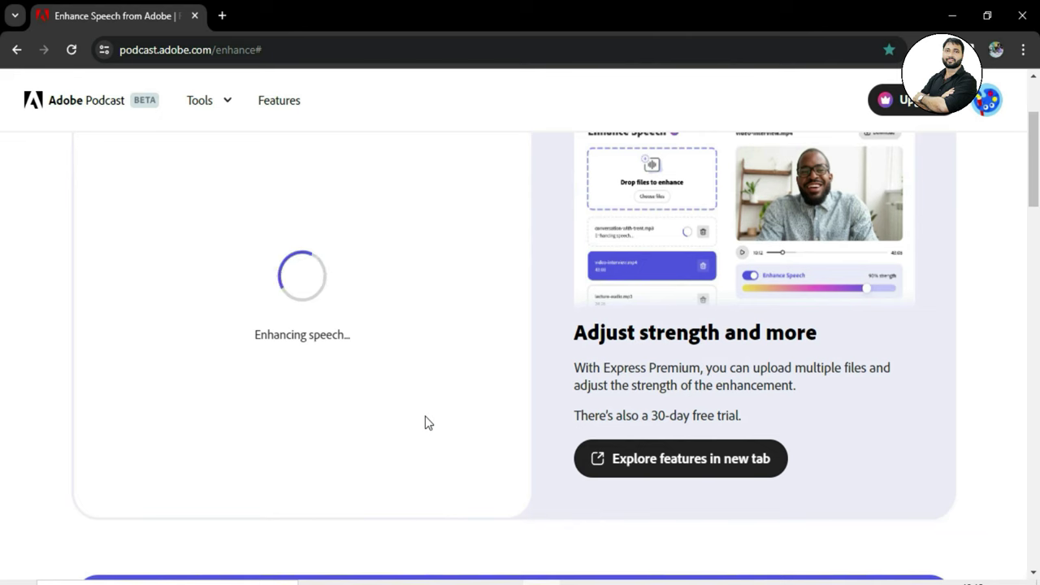
{"action": "scroll", "coordinate": [425, 416], "scroll_direction": "up", "scroll_amount": 1}
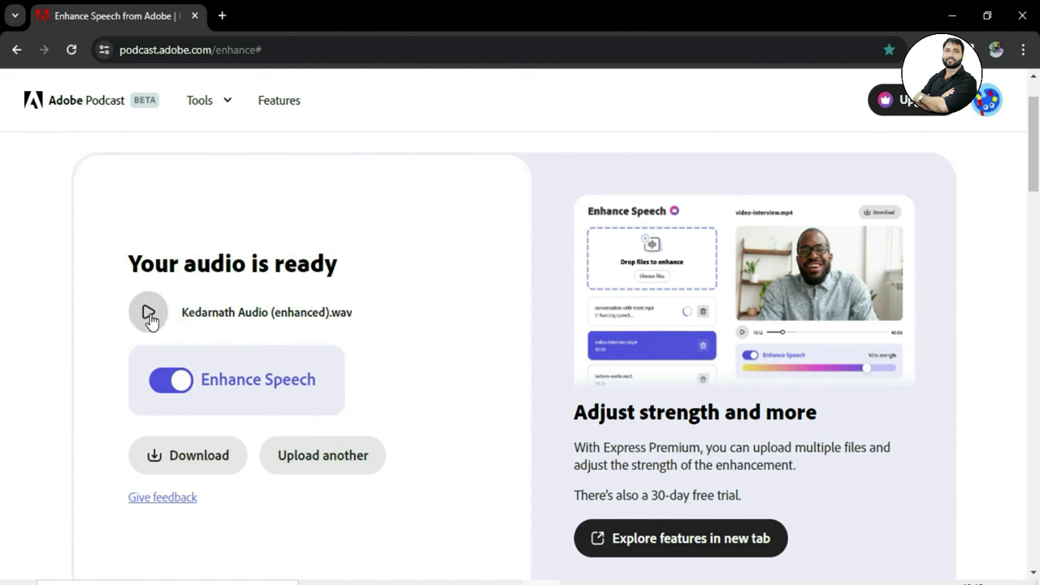
{"action": "left_click", "coordinate": [194, 461]}
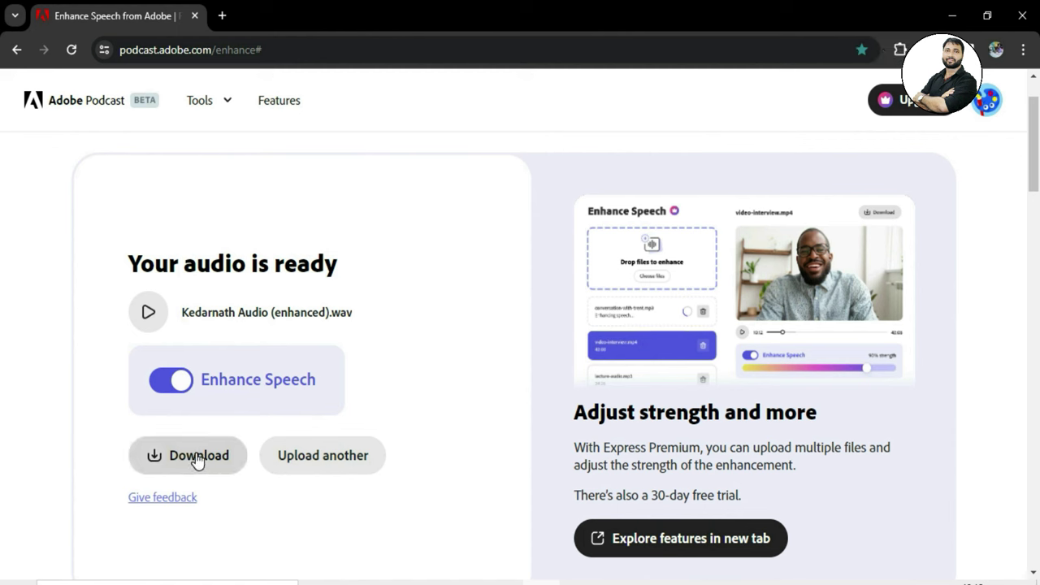
{"action": "left_click", "coordinate": [196, 455]}
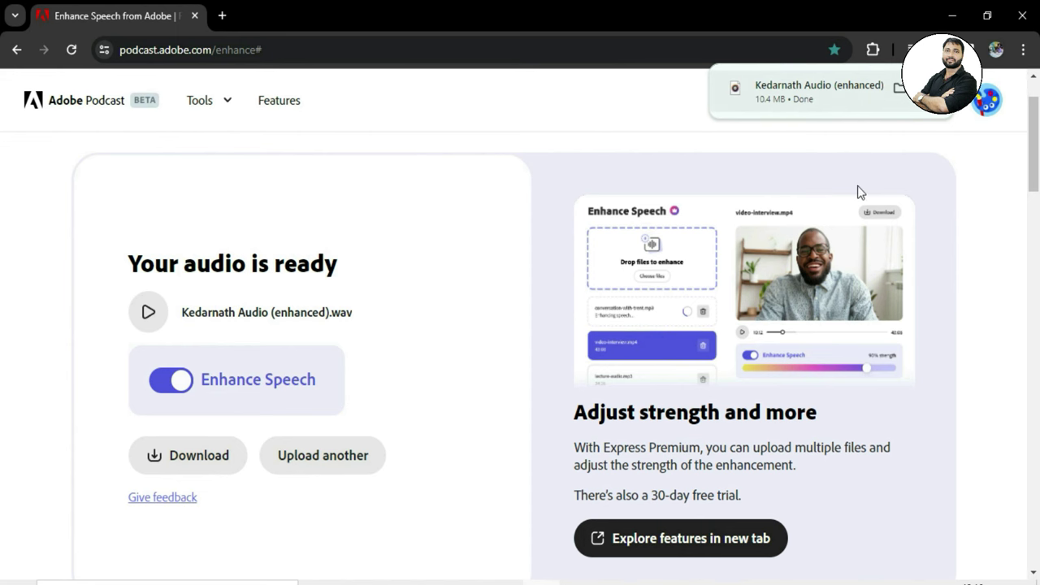
- Back in Filmora, delete Video 1's original audio clip from the timeline
{"action": "left_click", "coordinate": [713, 580]}
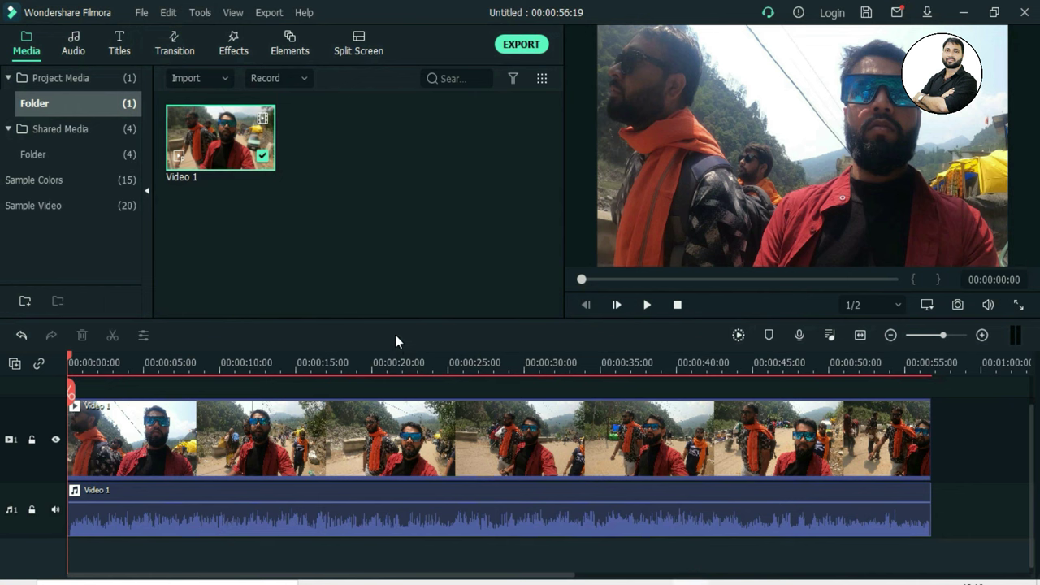
{"action": "left_click", "coordinate": [588, 519]}
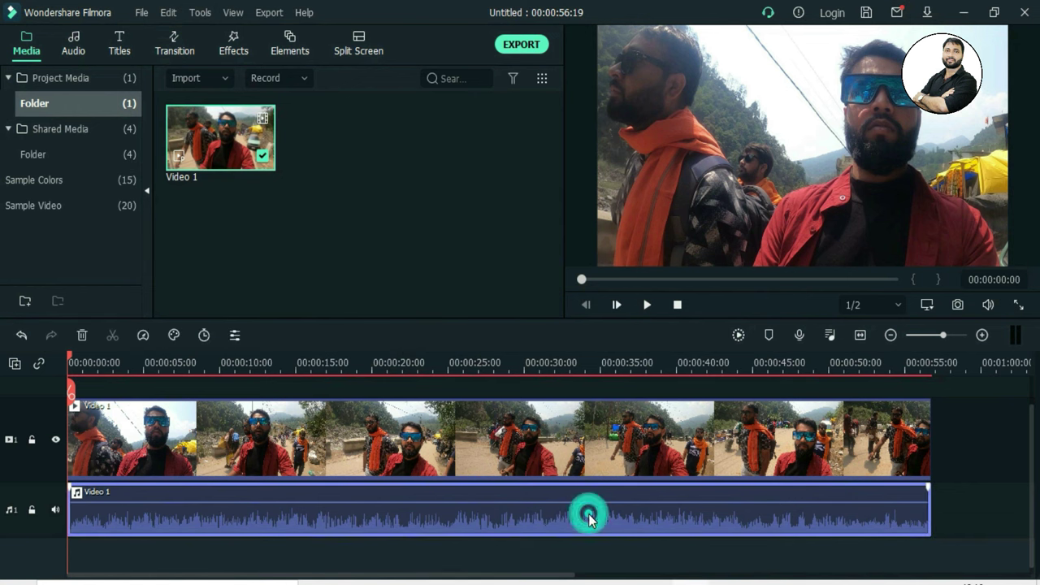
{"action": "key", "text": "Delete"}
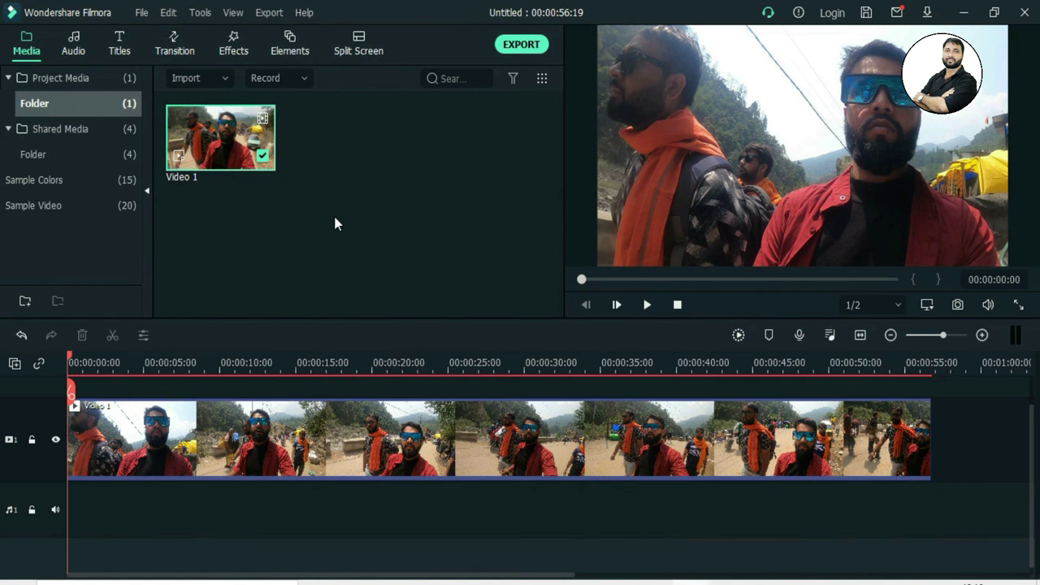
- Import Kedarnath Audio (enhanced) from the Downloads folder into project media
{"action": "double_click", "coordinate": [341, 213]}
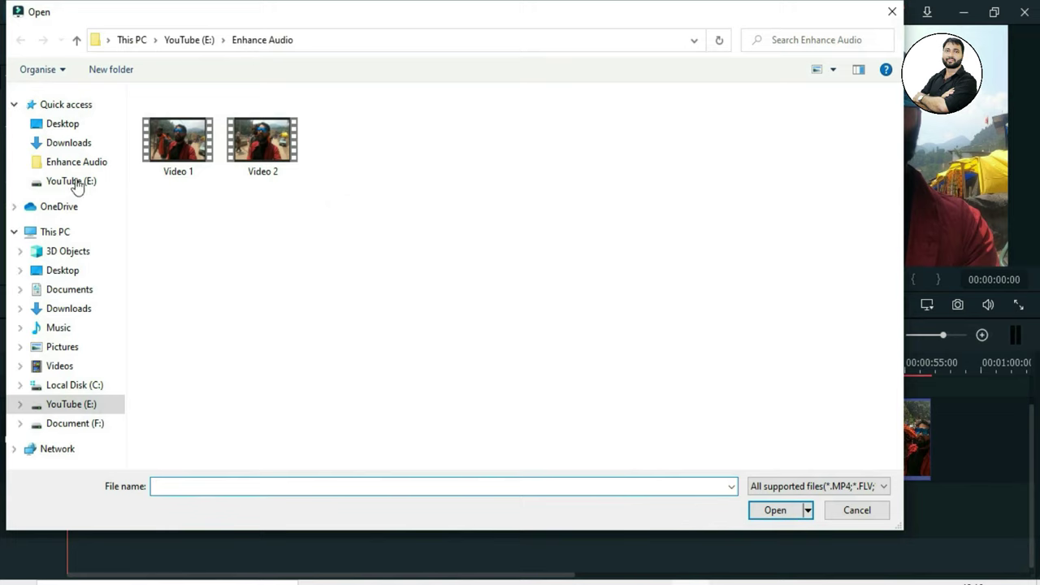
{"action": "left_click", "coordinate": [69, 143]}
{"action": "left_click", "coordinate": [156, 159]}
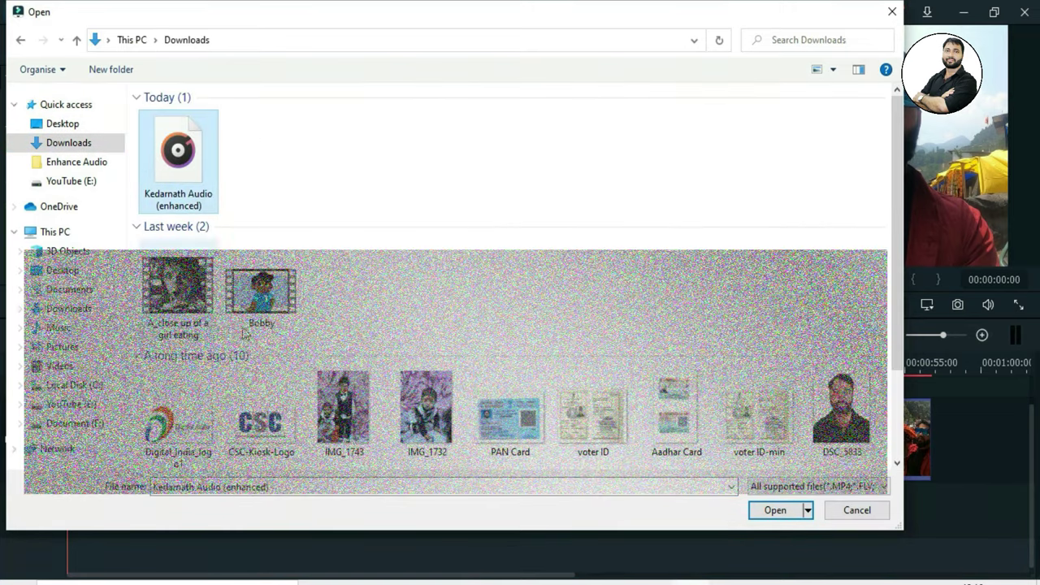
{"action": "left_click", "coordinate": [776, 510]}
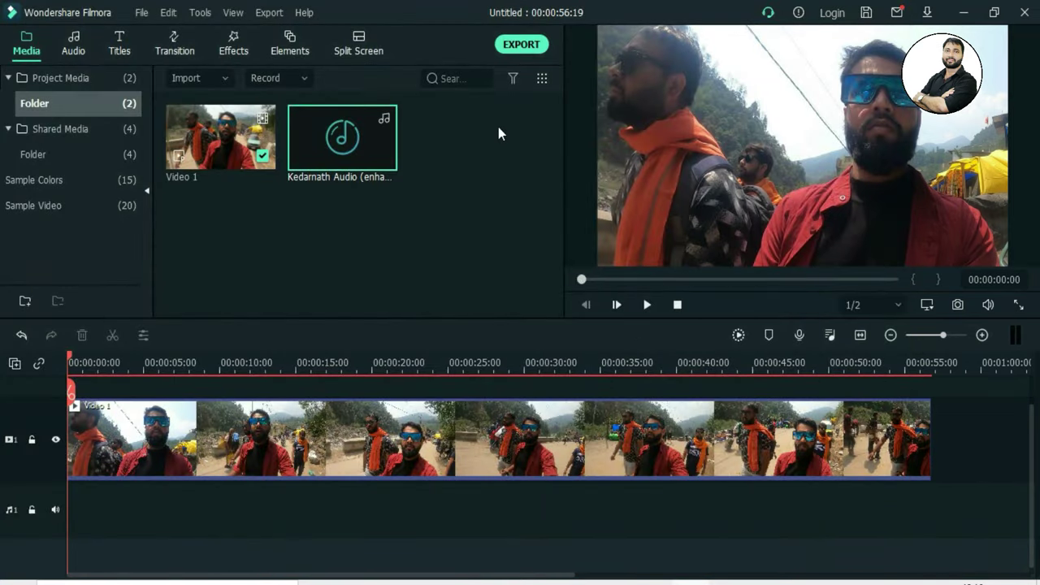
- Place Kedarnath Audio (enhanced) on the audio track under Video 1 and play a short preview
{"action": "left_click_drag", "start_coordinate": [351, 143], "coordinate": [58, 483]}
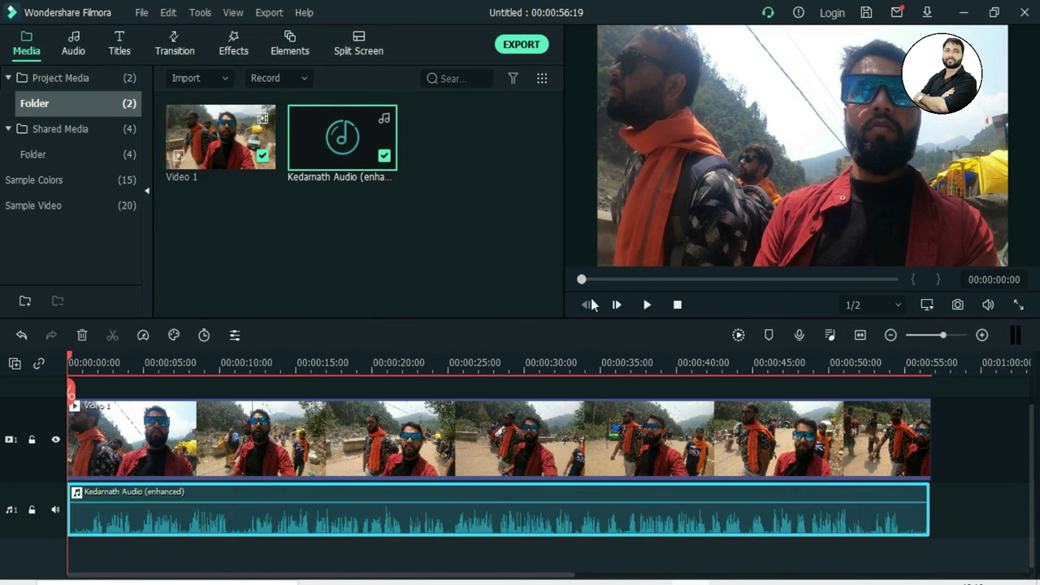
{"action": "left_click", "coordinate": [647, 309]}
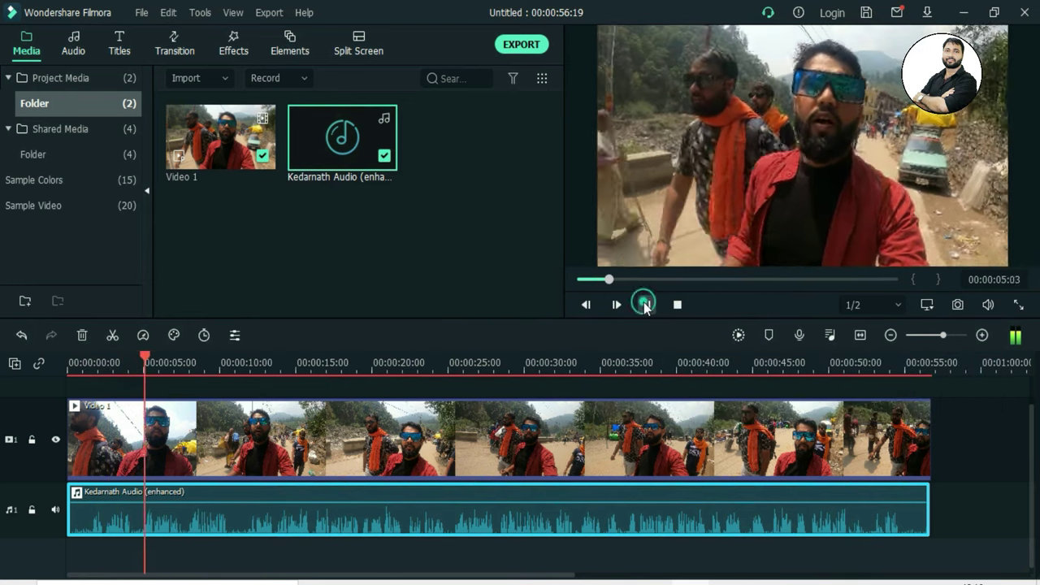
{"action": "left_click", "coordinate": [648, 304]}
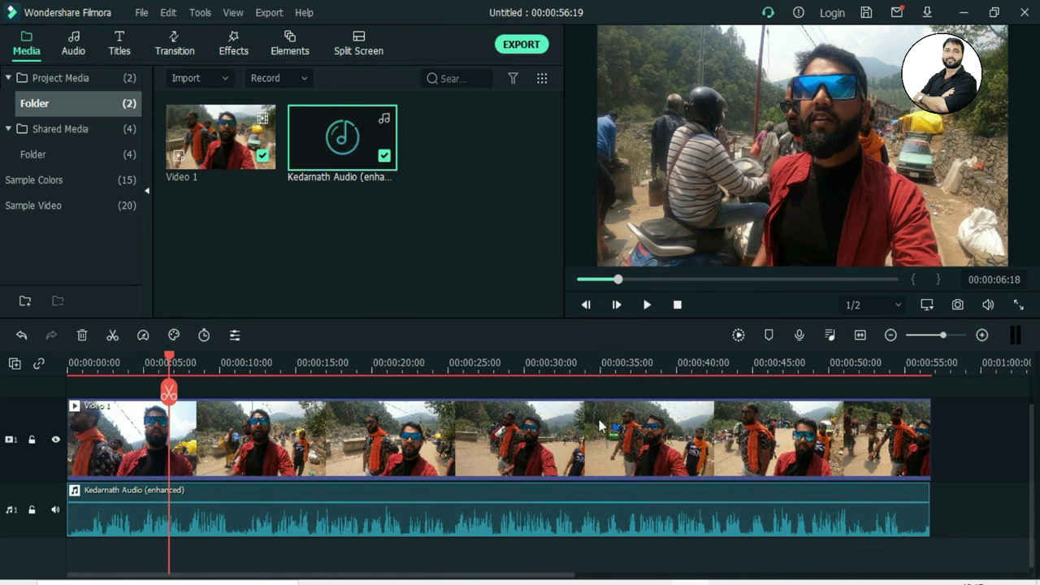
- Export the project to E:/ as a 1920x1080, 25 fps MP4 named My Video
{"action": "left_click", "coordinate": [522, 44]}
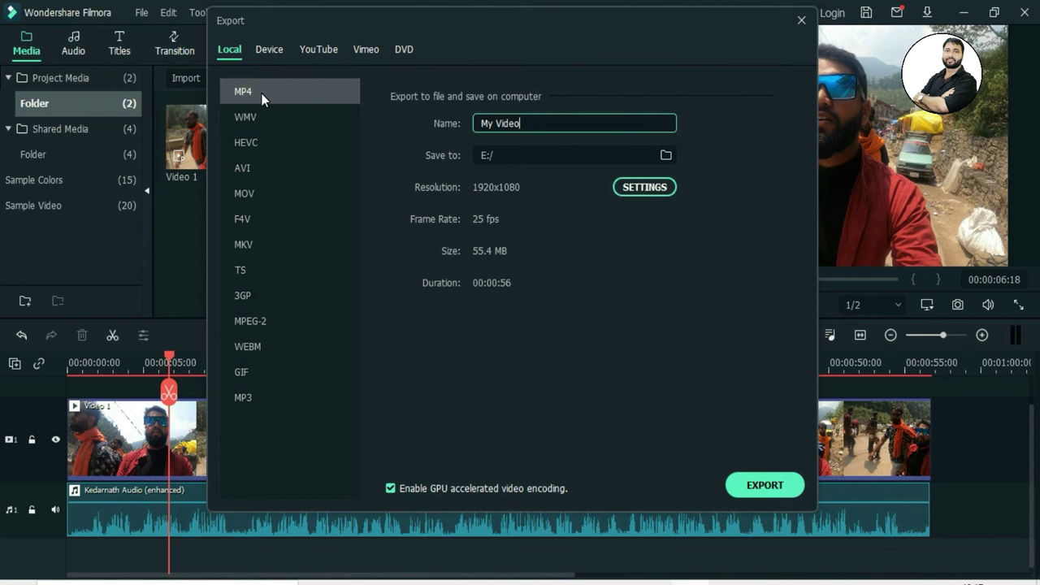
{"action": "double_click", "coordinate": [553, 122]}
{"action": "left_click", "coordinate": [760, 488]}
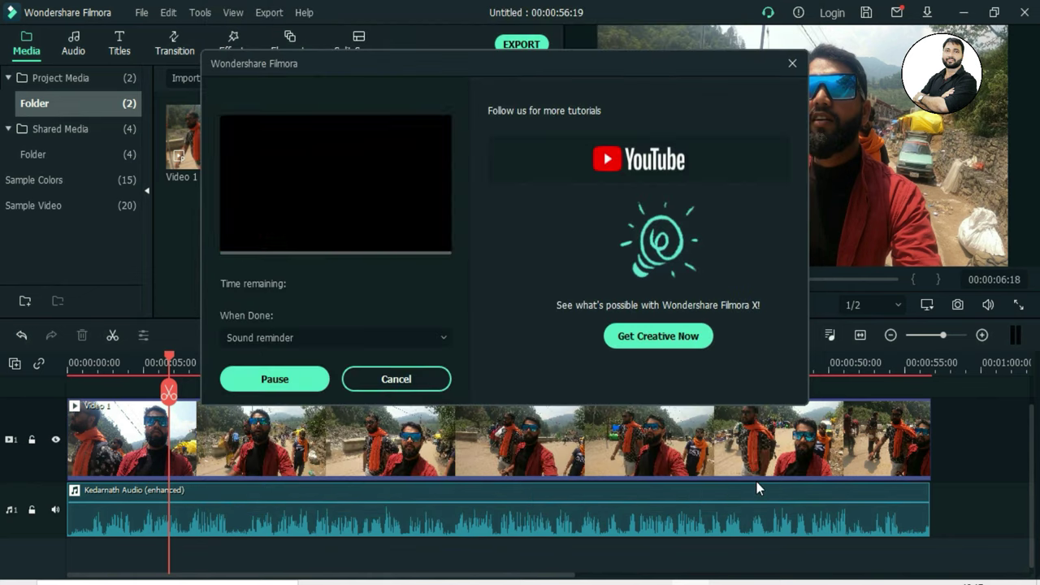